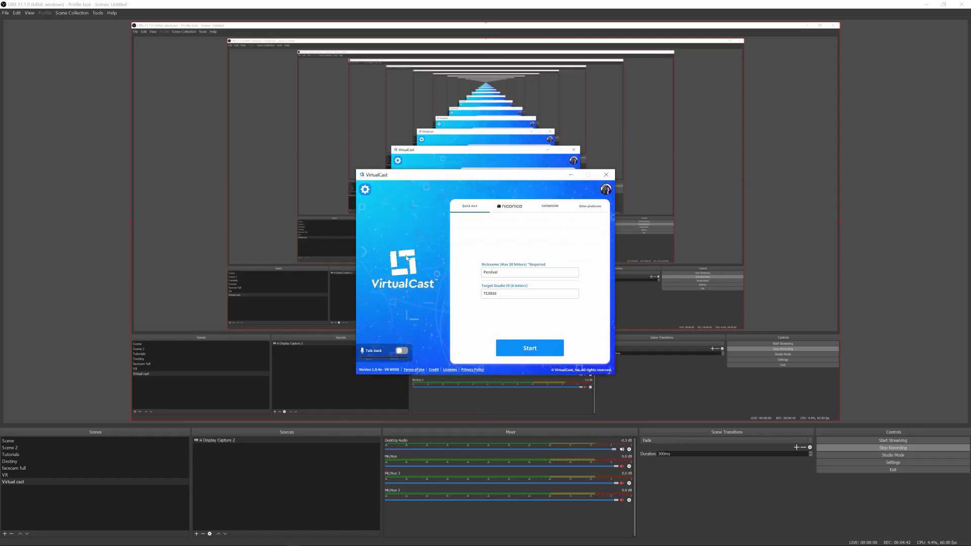
- Open the launcher settings and look over the in-studio character list and multi-user menu
left_click(368, 192)
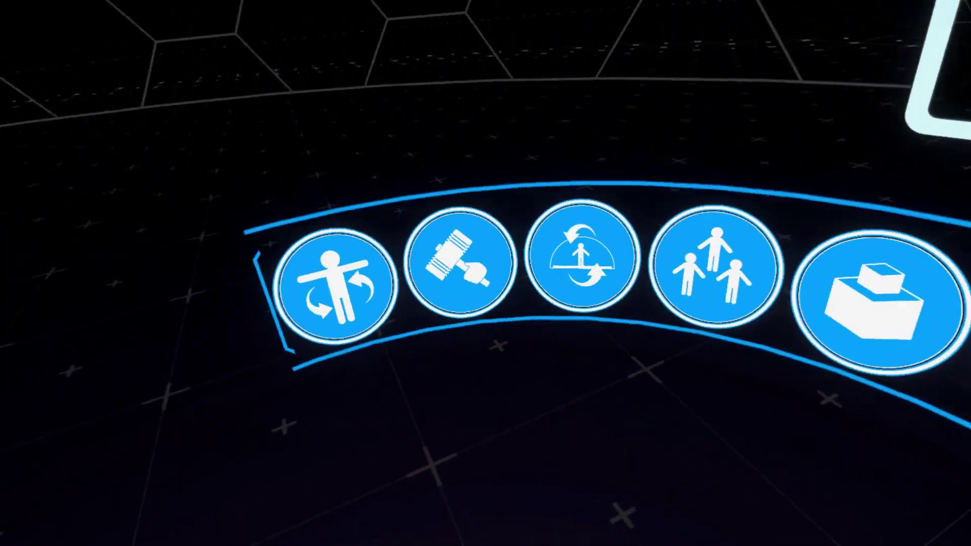
left_click(460, 262)
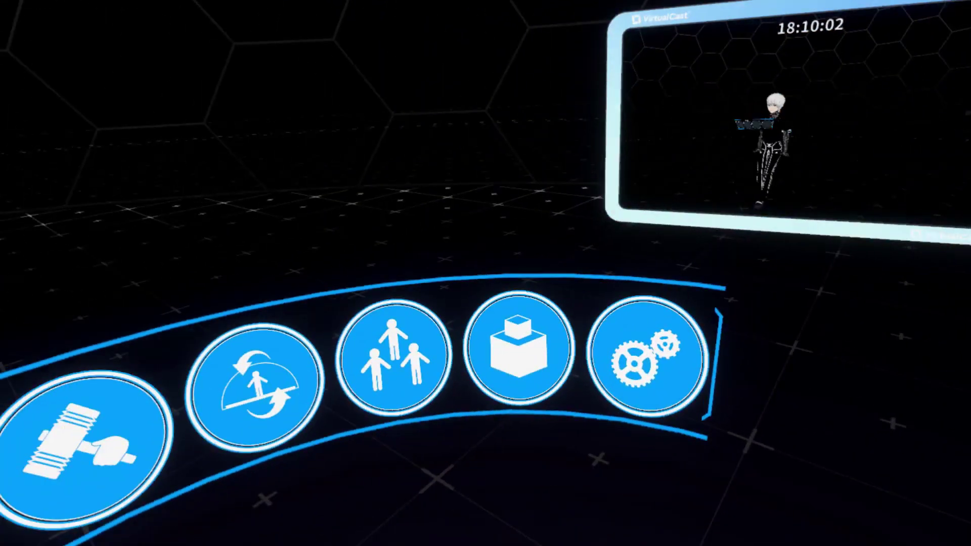
left_click(396, 350)
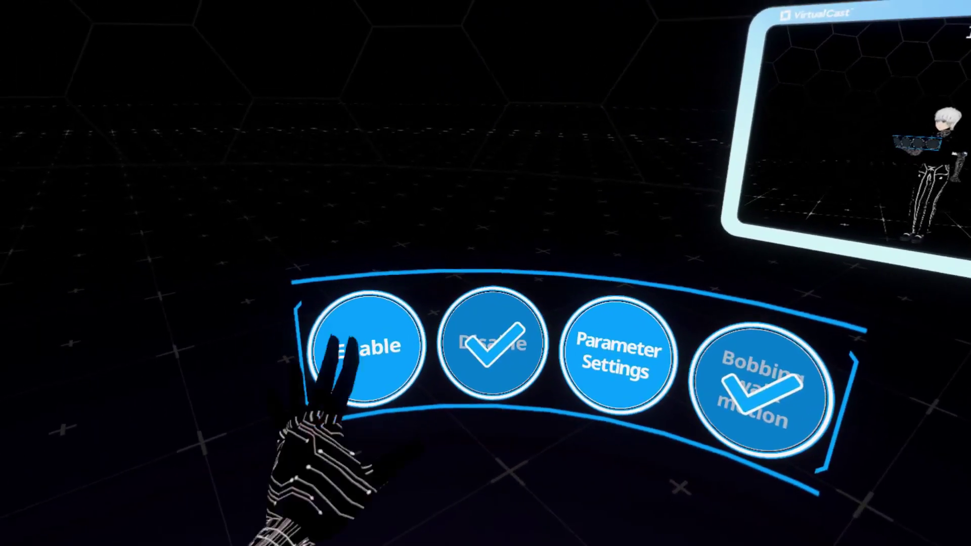
- Look through the locomotion options and the menu height adjustment in the in-studio settings
left_click(289, 362)
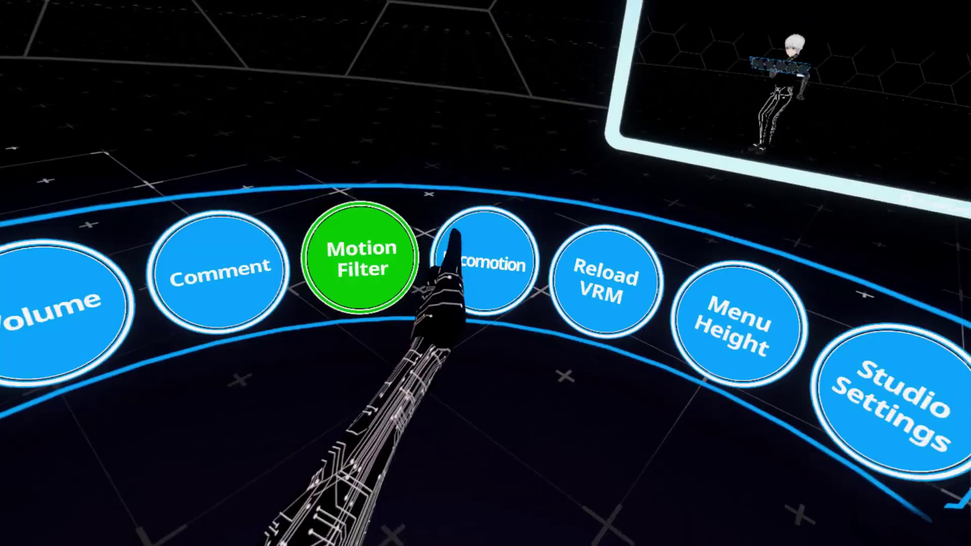
left_click(470, 258)
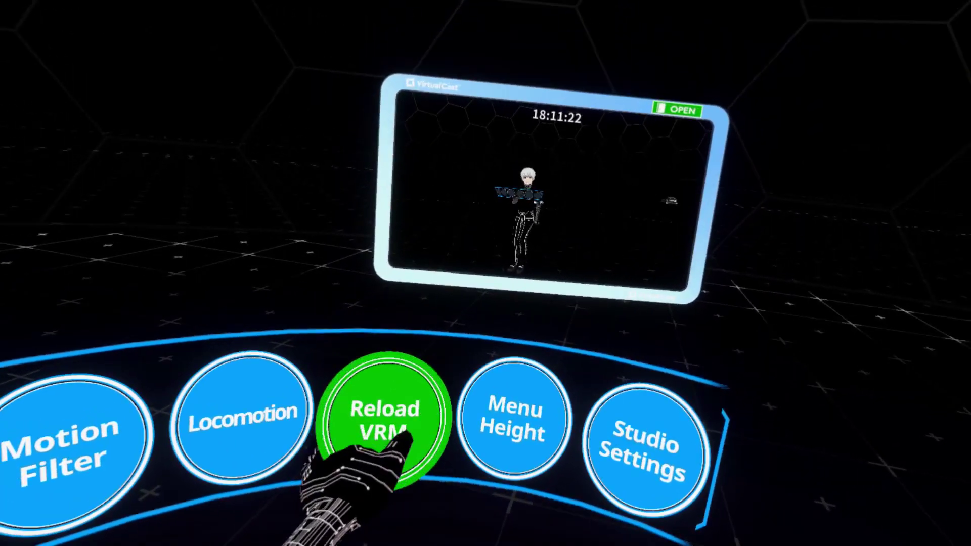
left_click(512, 304)
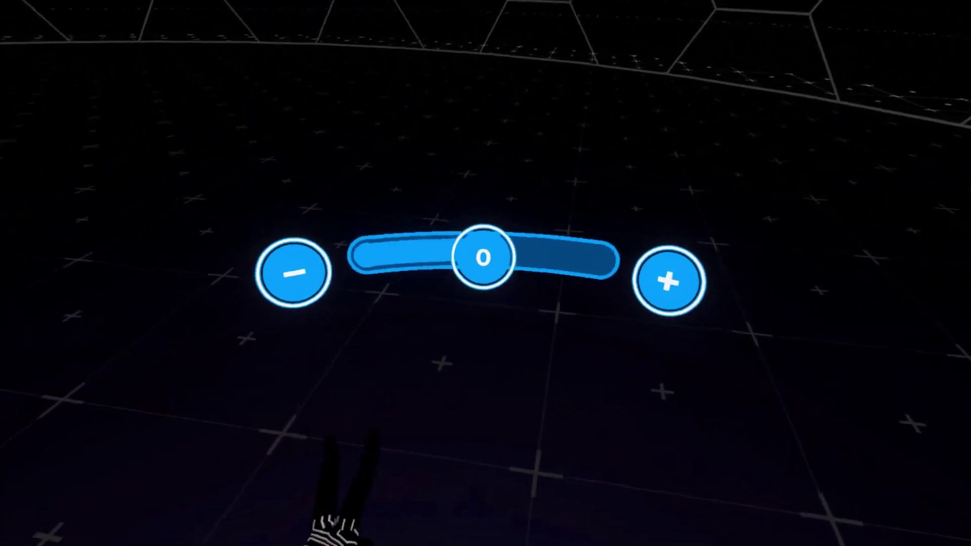
left_click_drag(455, 248, 475, 372)
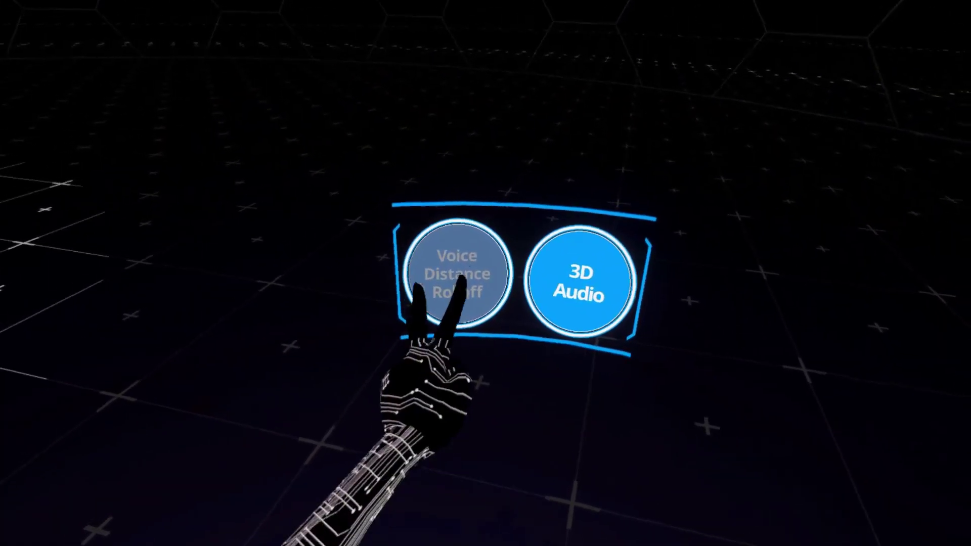
- Enable 3D Audio in the studio settings
left_click(580, 282)
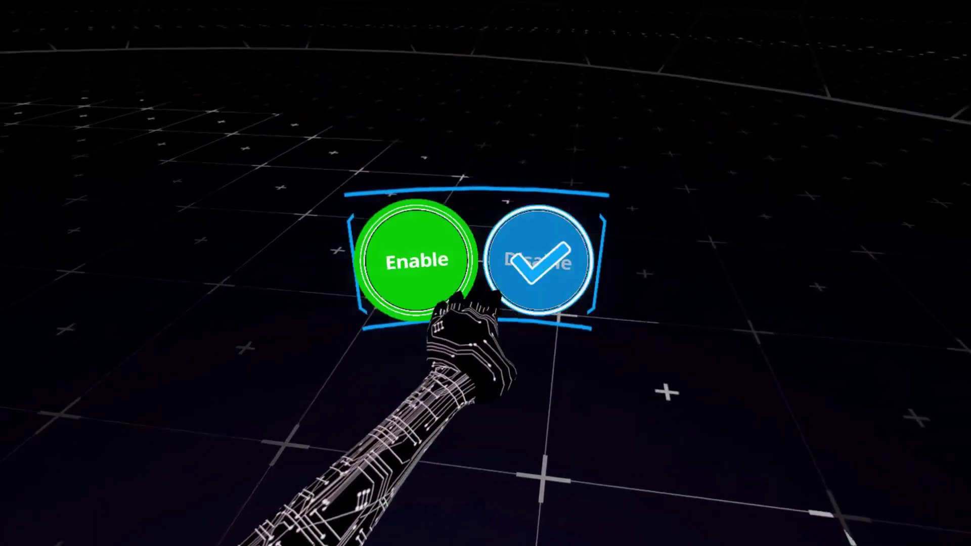
left_click(430, 258)
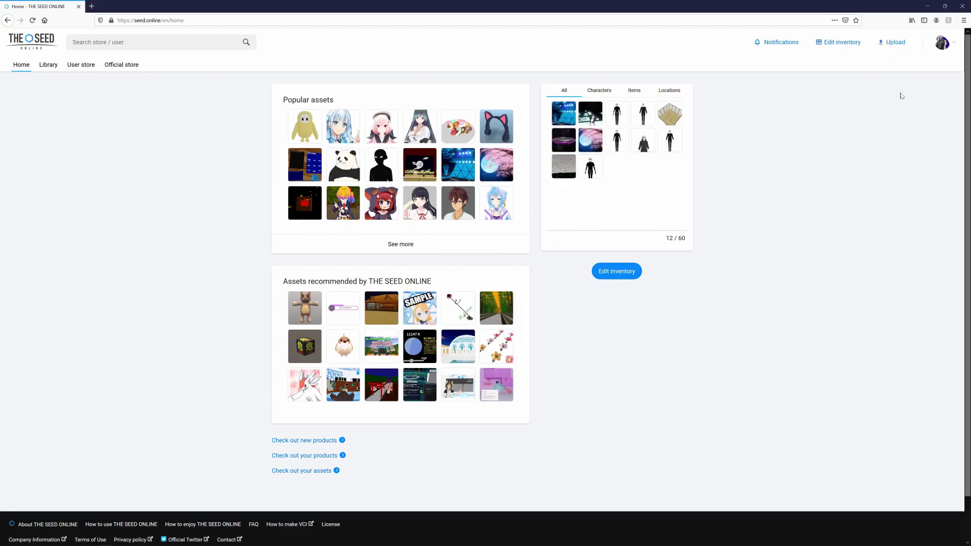
- On THE SEED ONLINE, upload the file Tom.vrm as a character
left_click(896, 42)
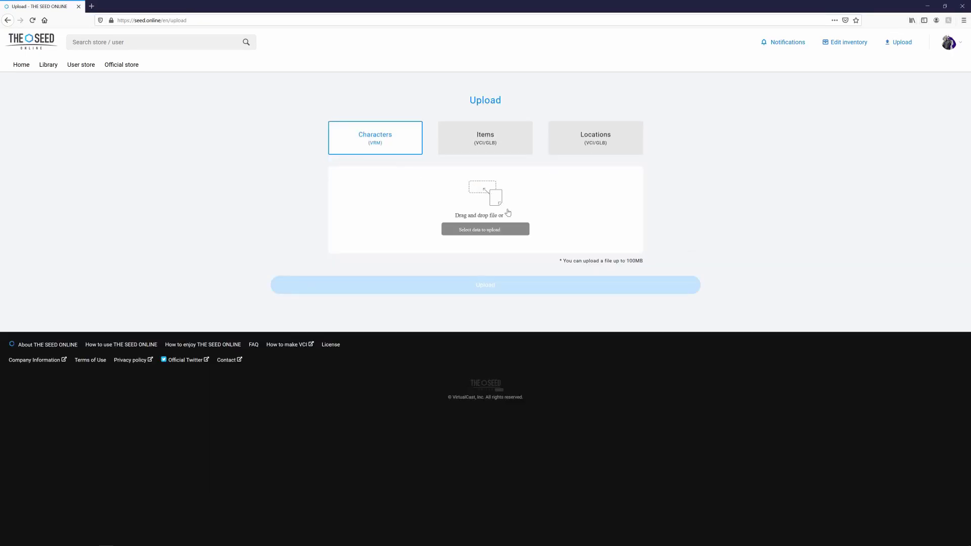
left_click(490, 228)
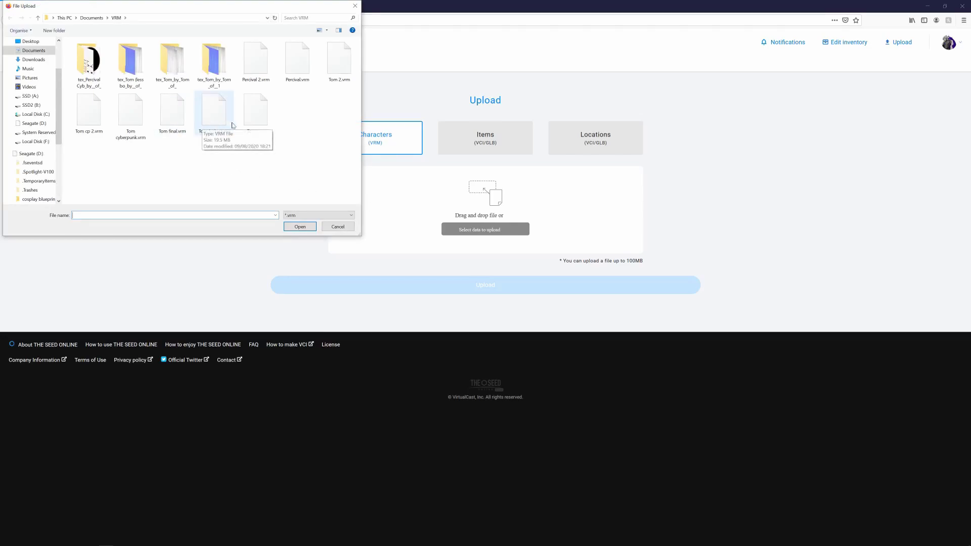
double_click(249, 125)
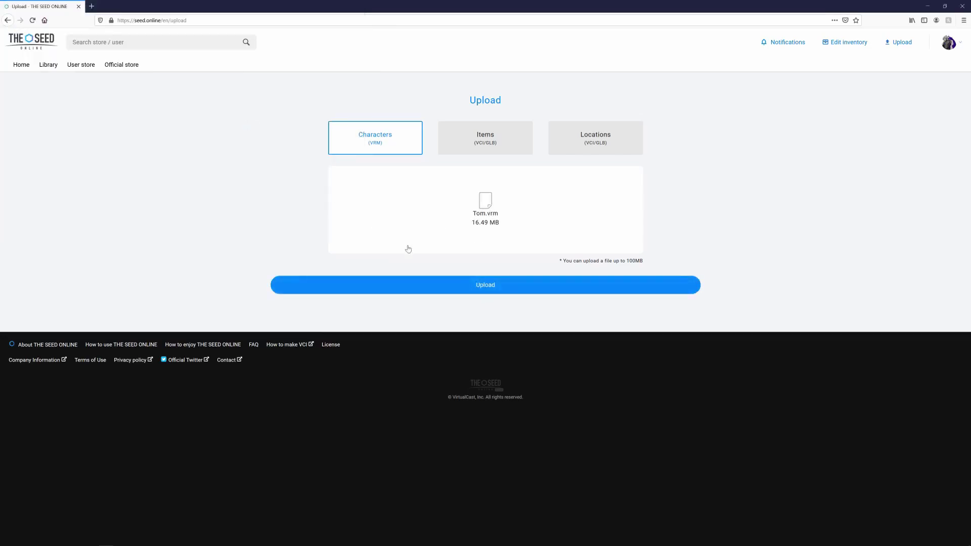
left_click(409, 287)
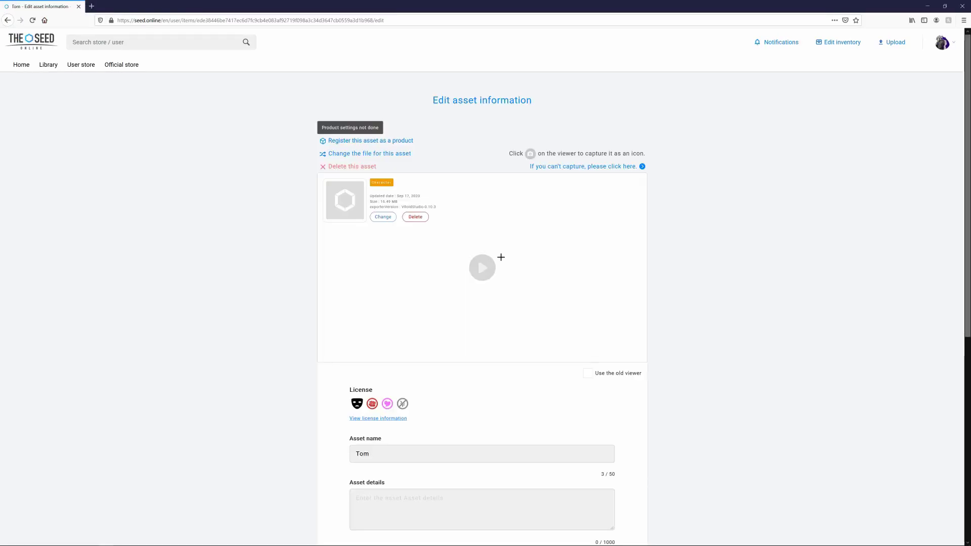
- Load the uploaded character in the asset viewer and capture its front view as the asset icon
left_click(486, 263)
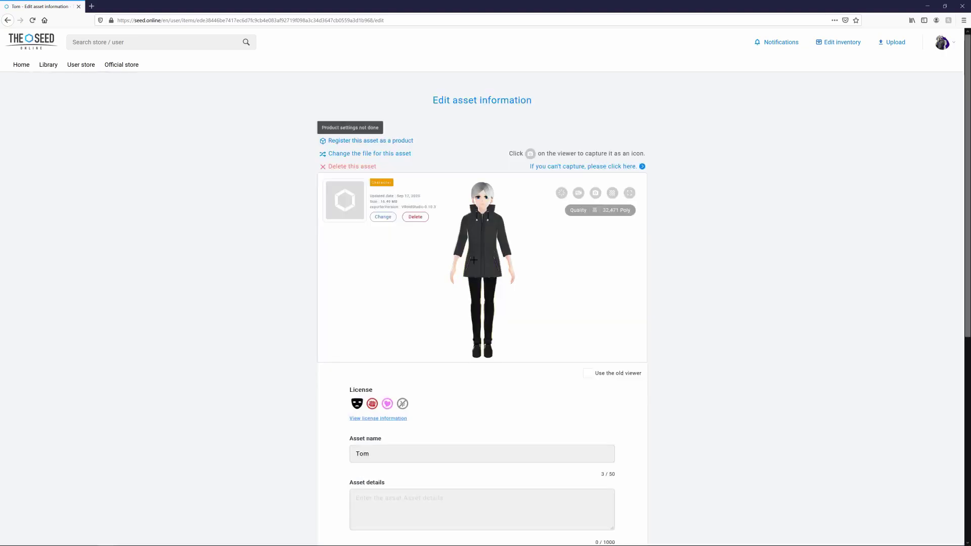
left_click(596, 193)
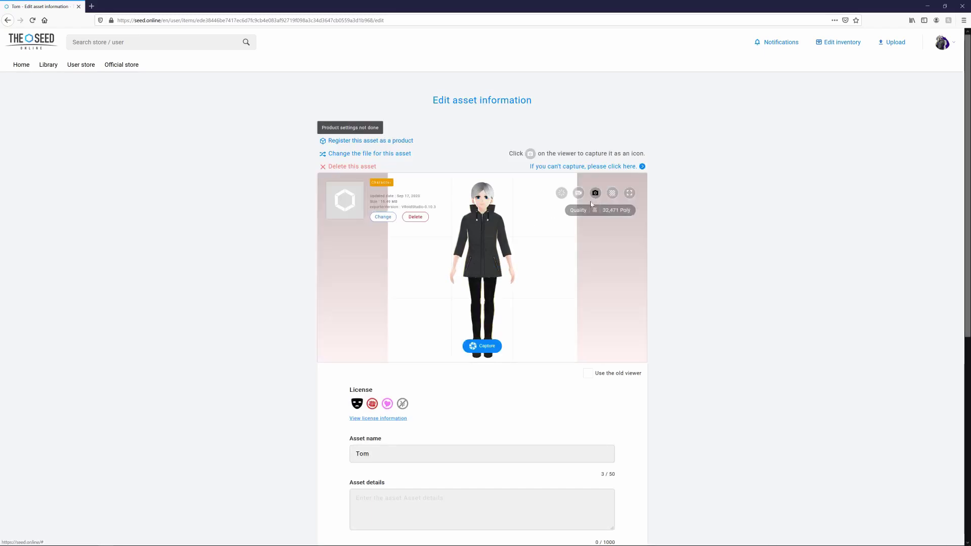
left_click(484, 346)
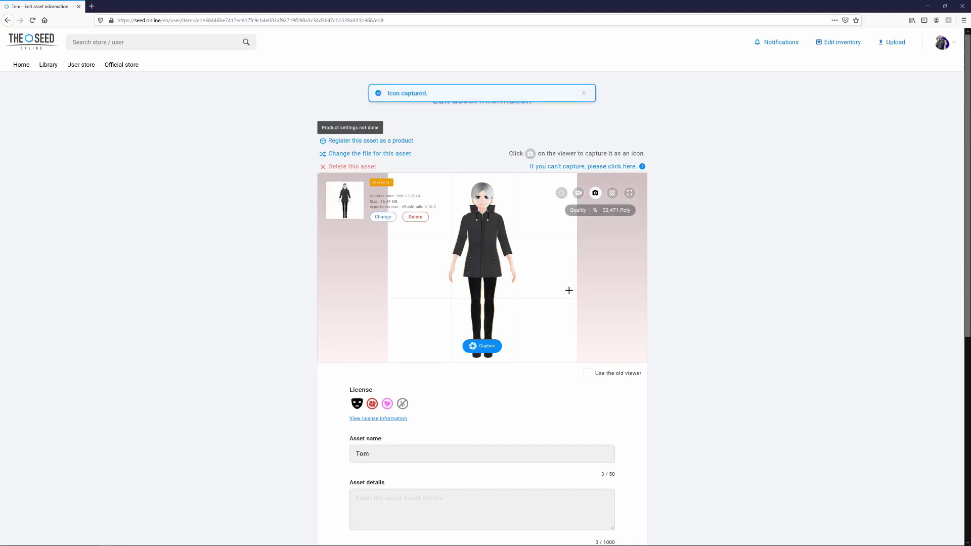
- Go through the asset information form and open the product registration for the Tom asset
scroll(568, 289, "down", 3)
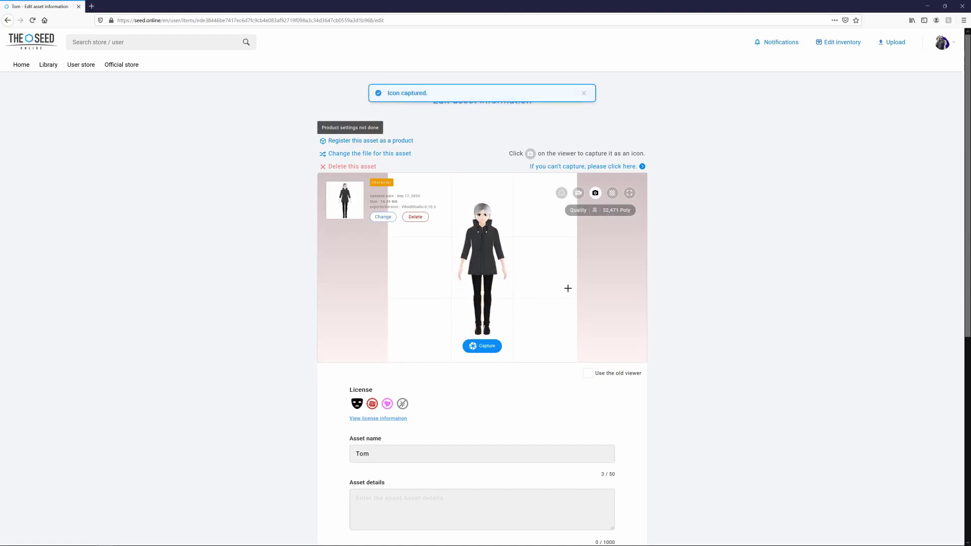
left_click_drag(967, 188, 959, 201)
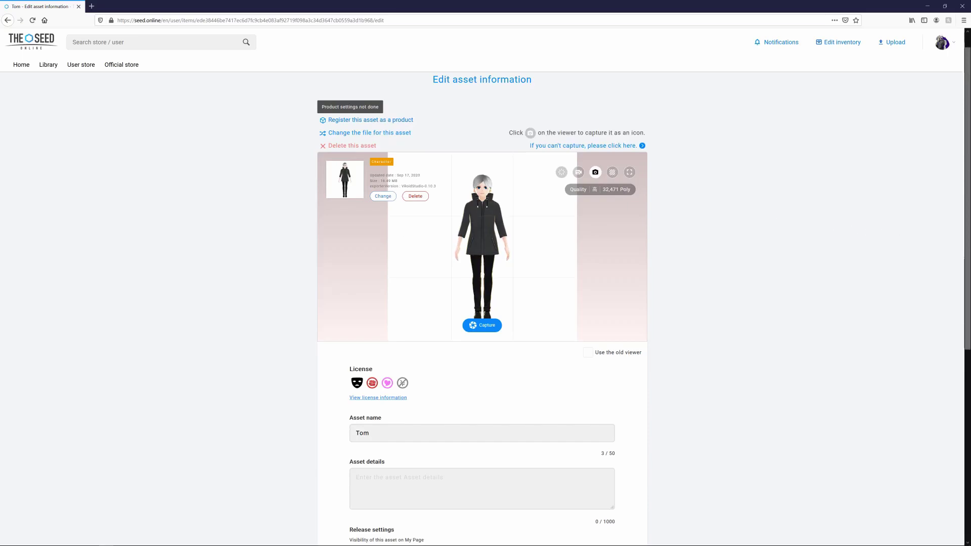
scroll(425, 234, "down", 1)
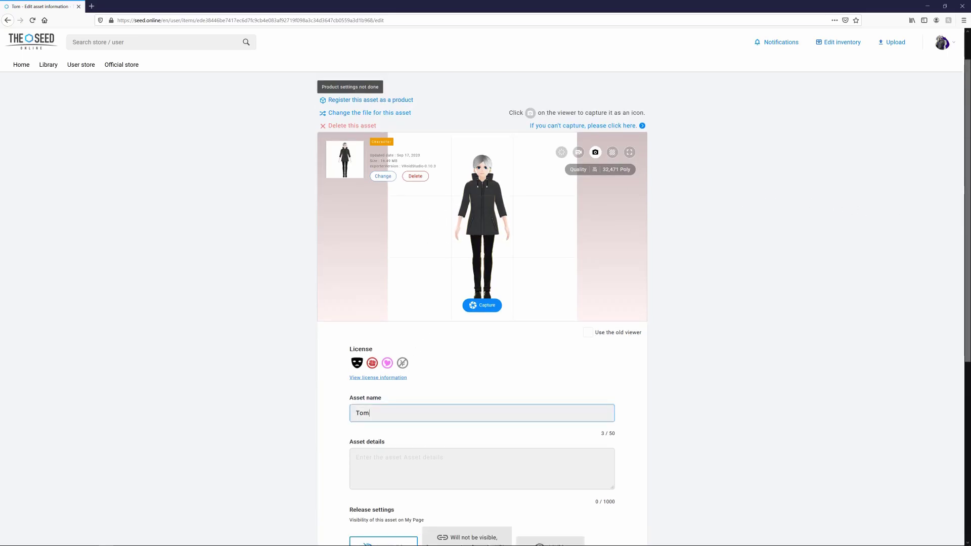
left_click_drag(965, 233, 965, 389)
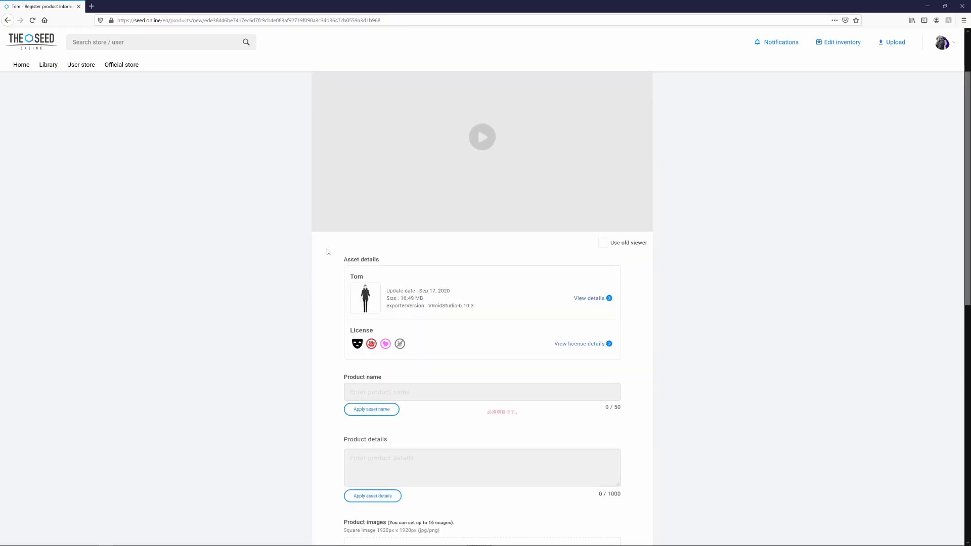
- Apply the asset name Tom as the product name and go through the remaining product and release settings
left_click(371, 410)
scroll(380, 414, "down", 4)
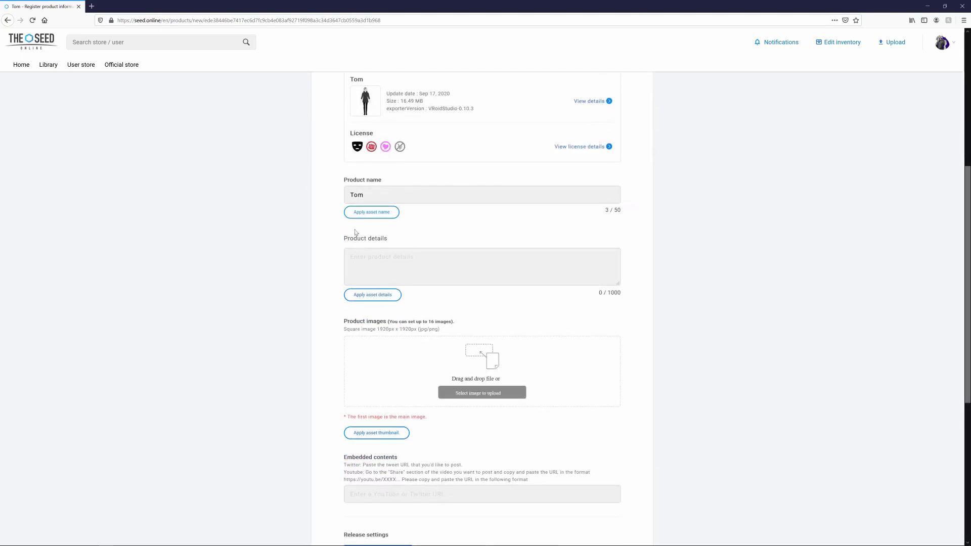
scroll(376, 278, "down", 3)
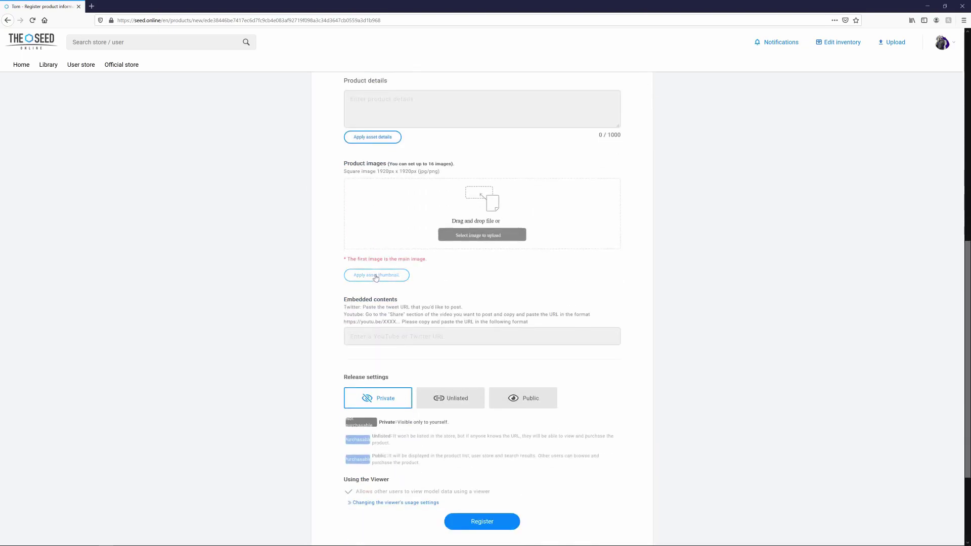
scroll(376, 277, "down", 3)
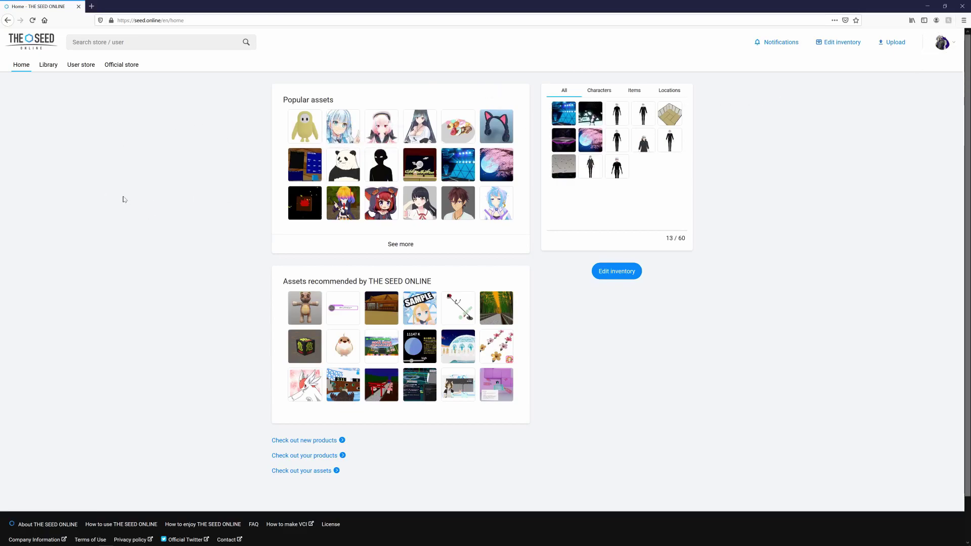
- Browse the popular characters, items and locations in the user store
left_click(71, 67)
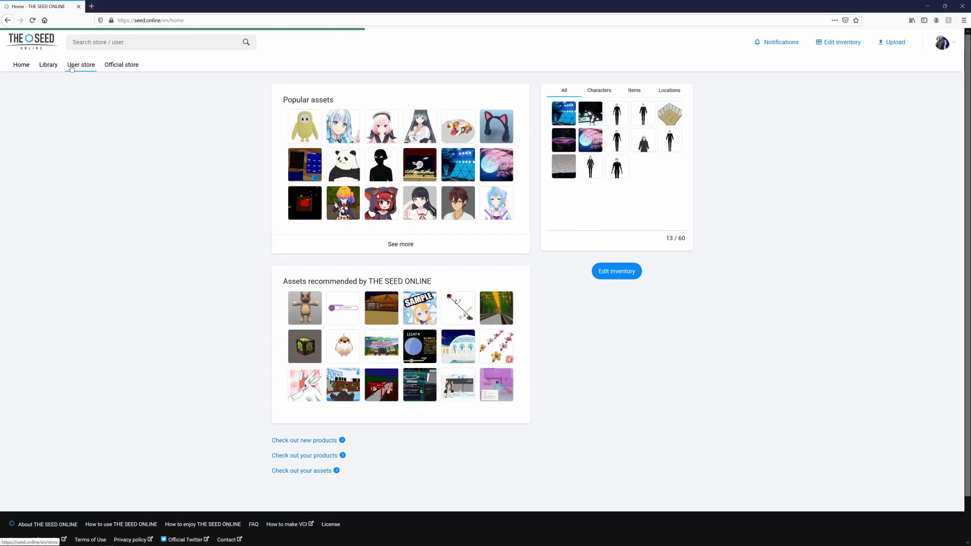
scroll(392, 324, "down", 7)
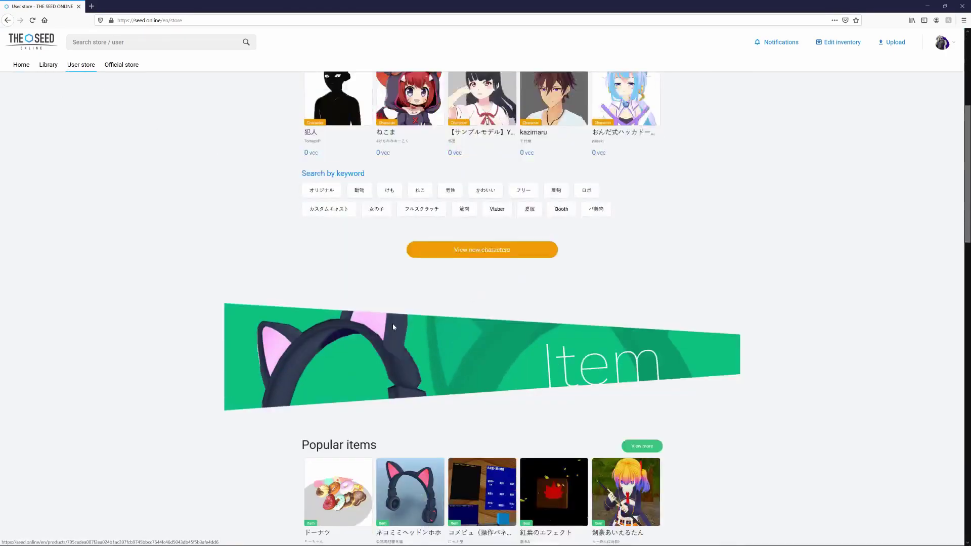
scroll(393, 327, "down", 10)
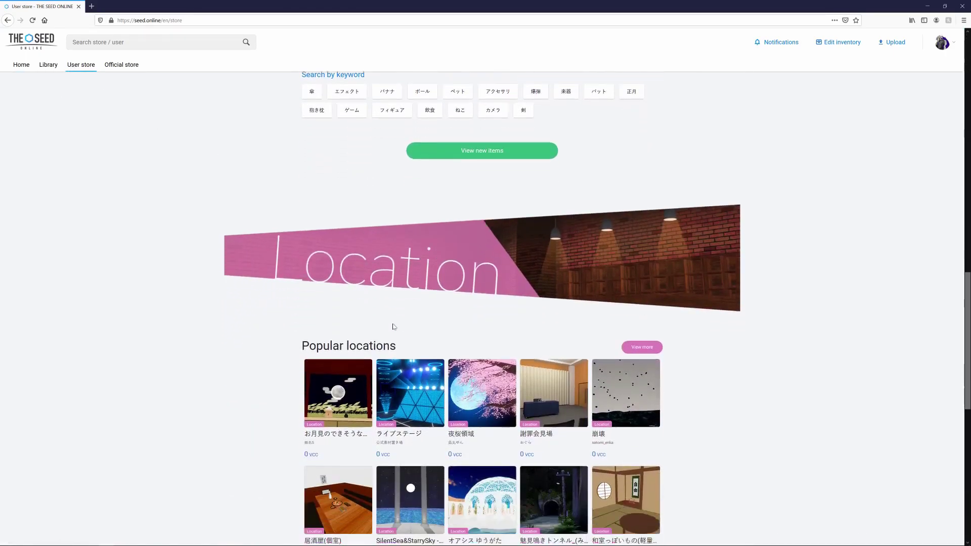
scroll(394, 327, "up", 2)
scroll(311, 299, "down", 4)
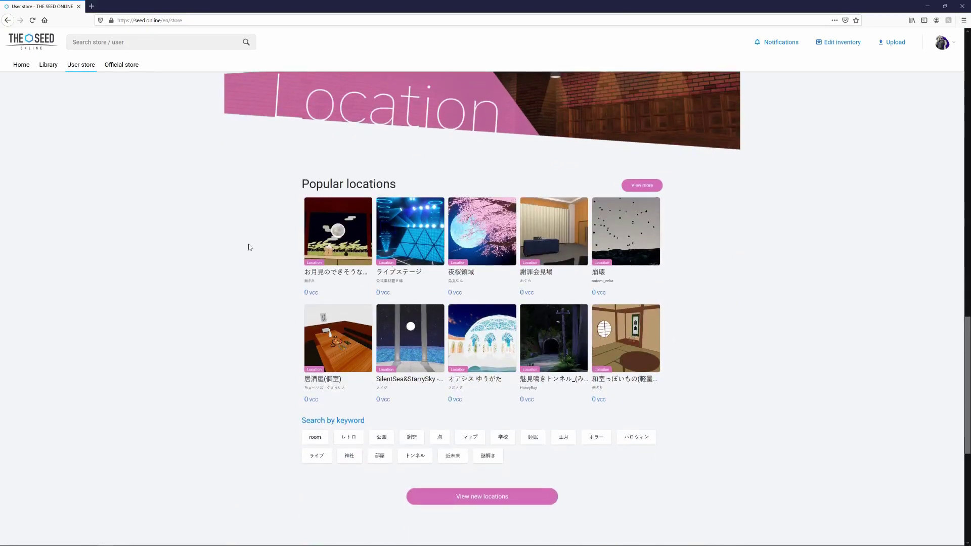
scroll(394, 209, "down", 3)
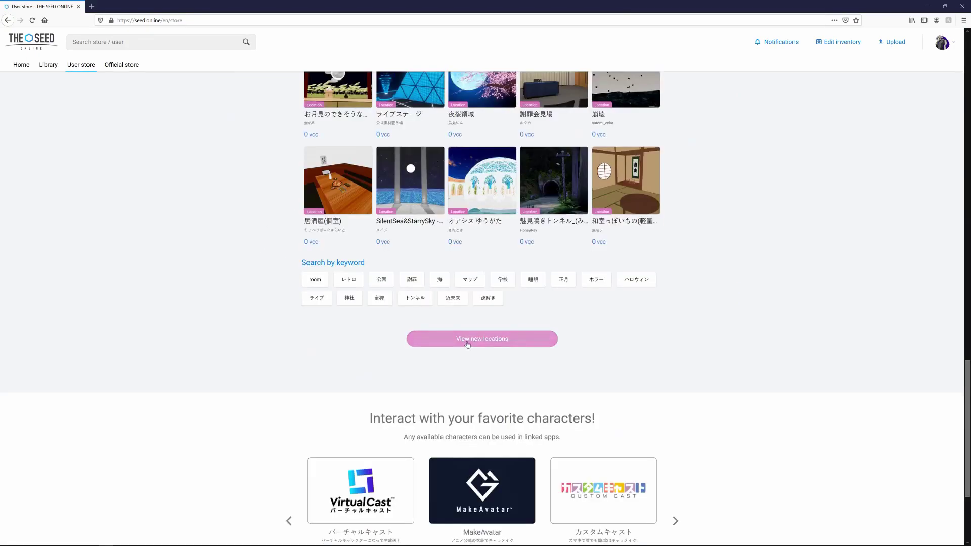
- Acquire the free location あの花ステージ from the new locations list and load it in VirtualCast
left_click(438, 339)
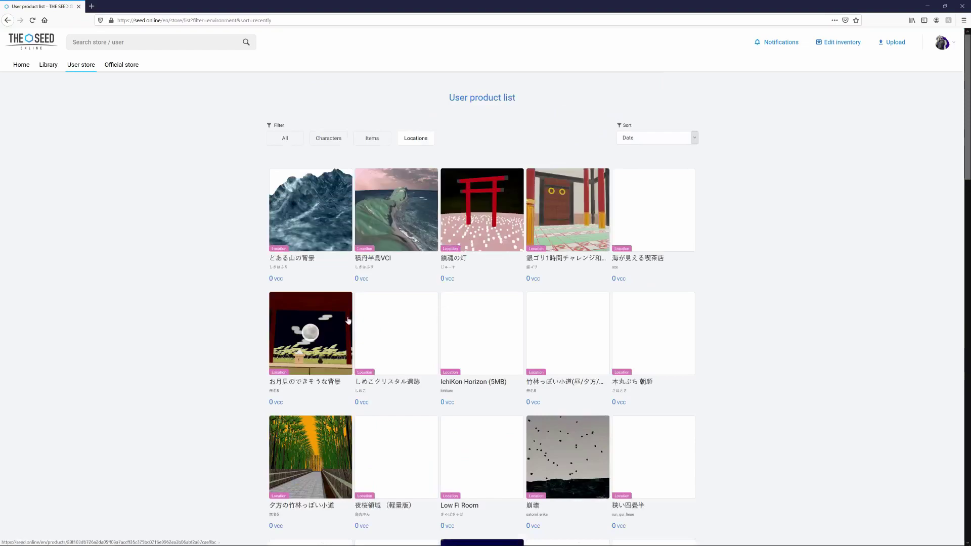
scroll(551, 188, "down", 10)
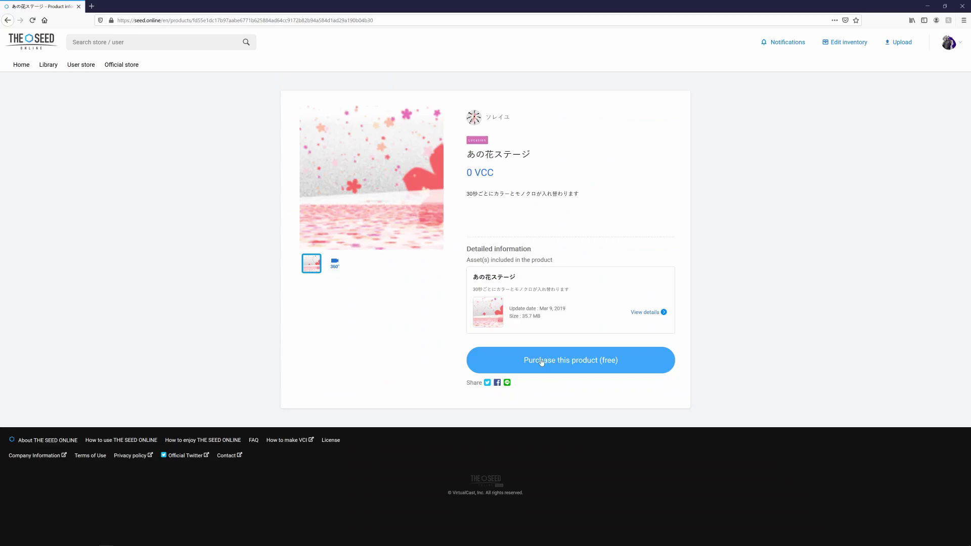
left_click(543, 362)
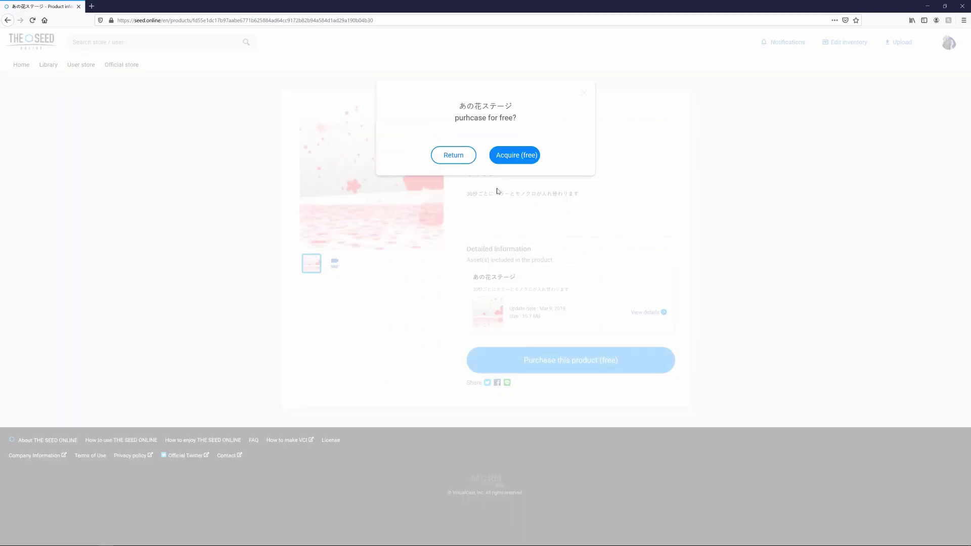
left_click(509, 157)
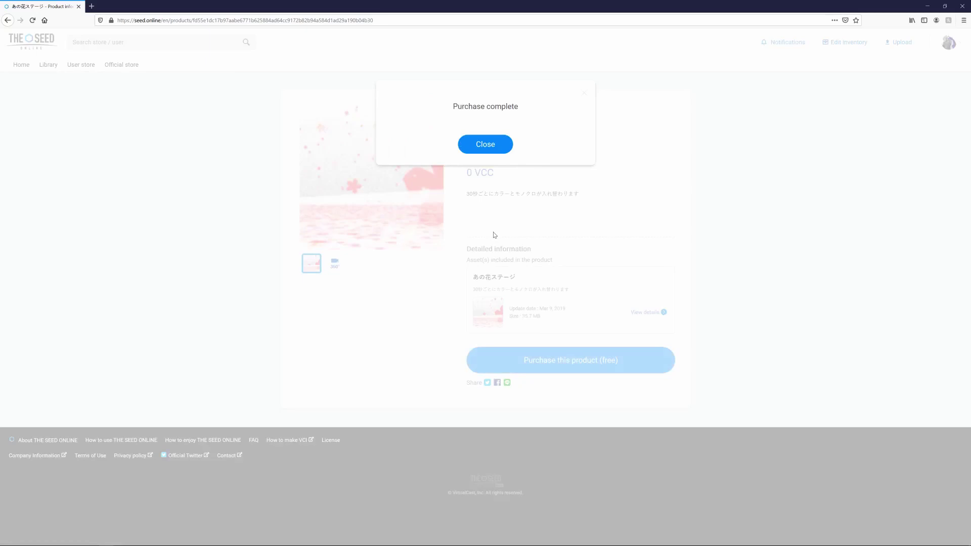
left_click(491, 153)
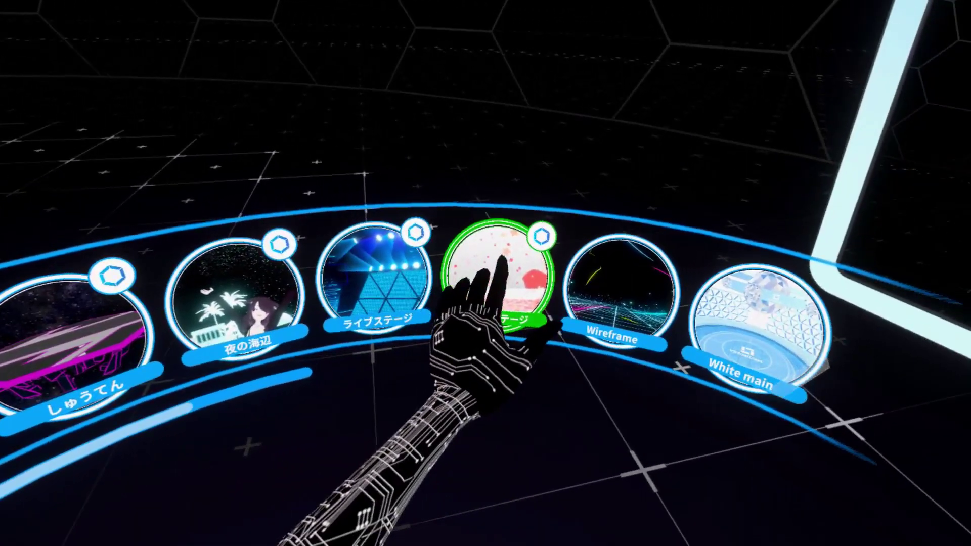
left_click(498, 273)
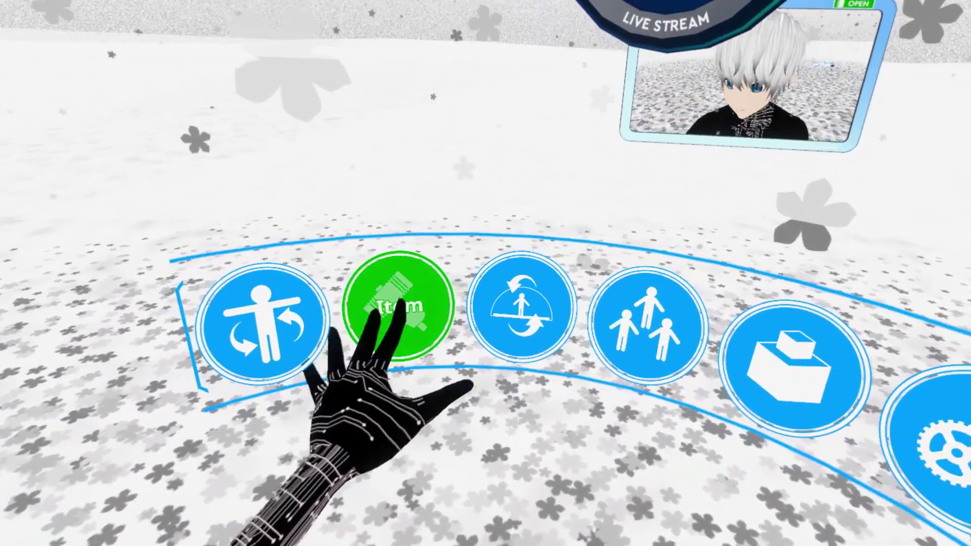
- Open the in-studio item list and choose the Switching Camera
left_click(392, 307)
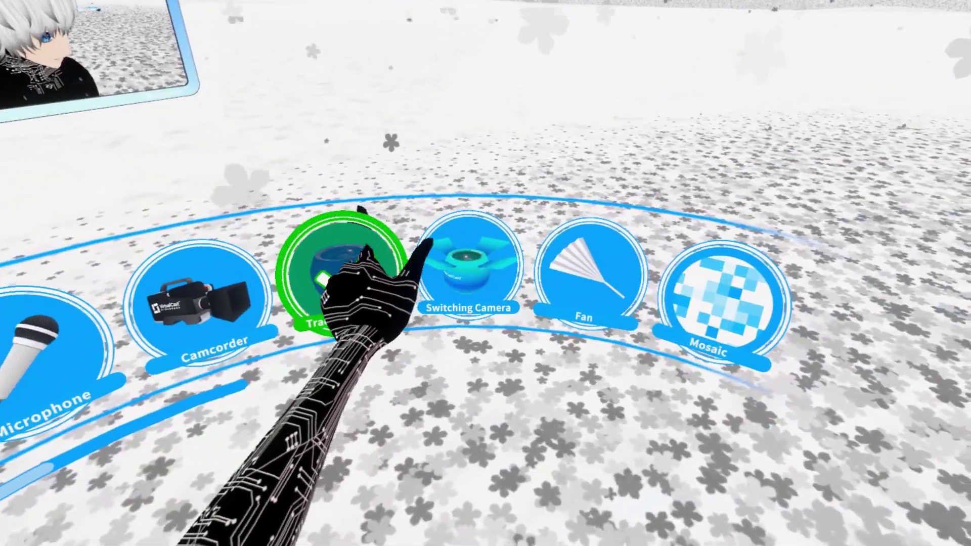
left_click(535, 273)
left_click(420, 263)
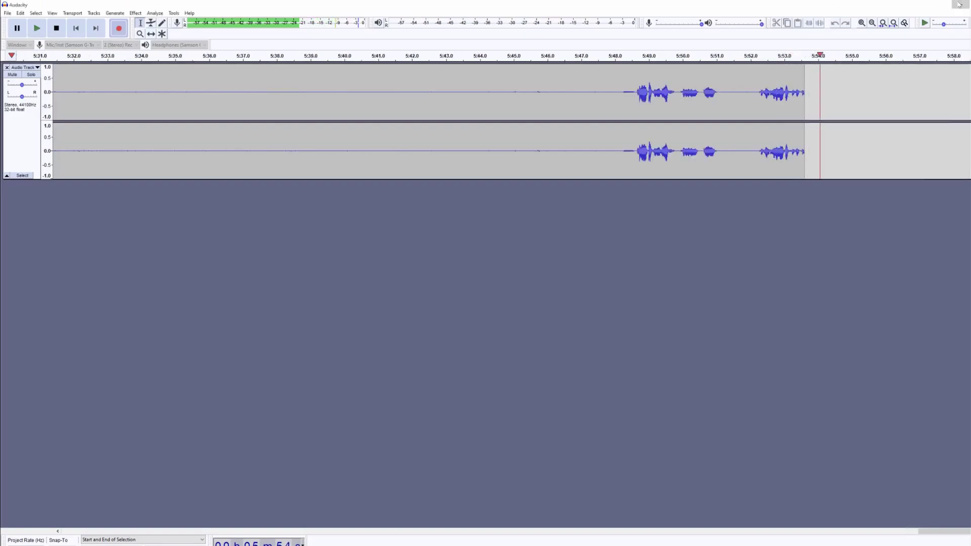
- Clear Audacity off the desktop and arrange the OBS and VirtualCast windows side by side
left_click(959, 5)
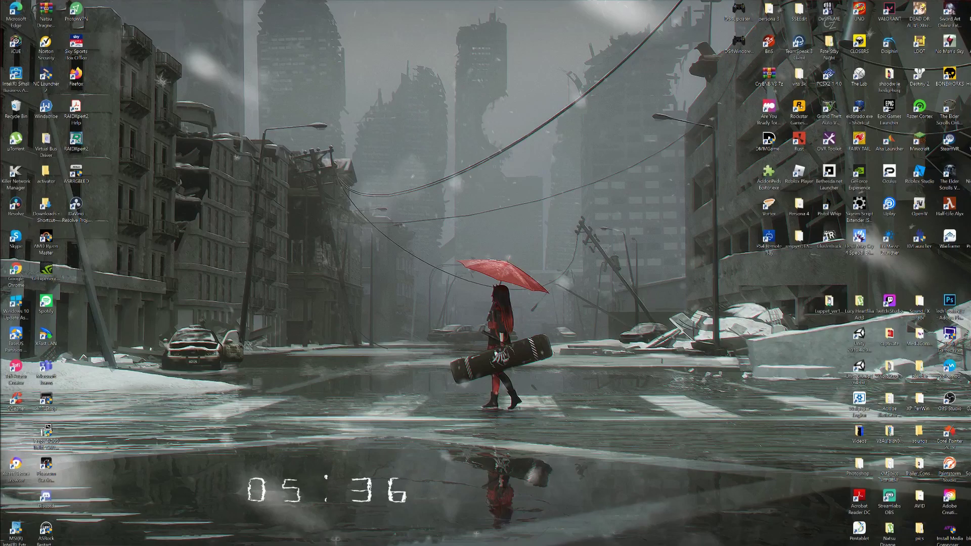
left_click_drag(116, 241, 580, 34)
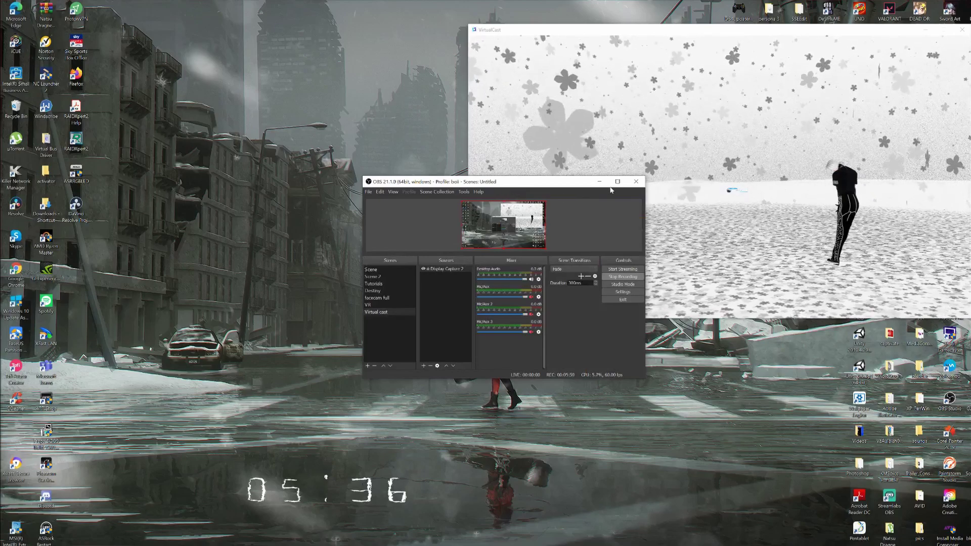
left_click_drag(564, 177, 233, 42)
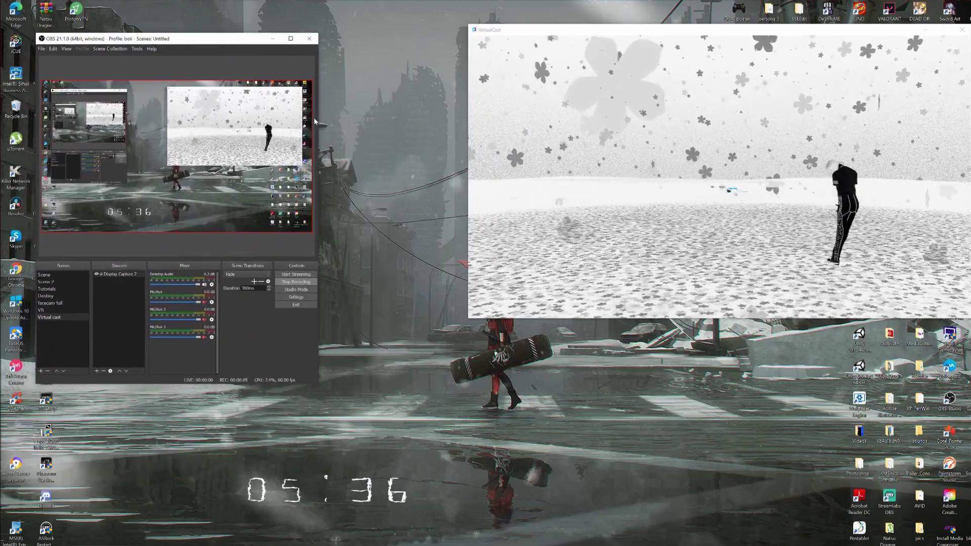